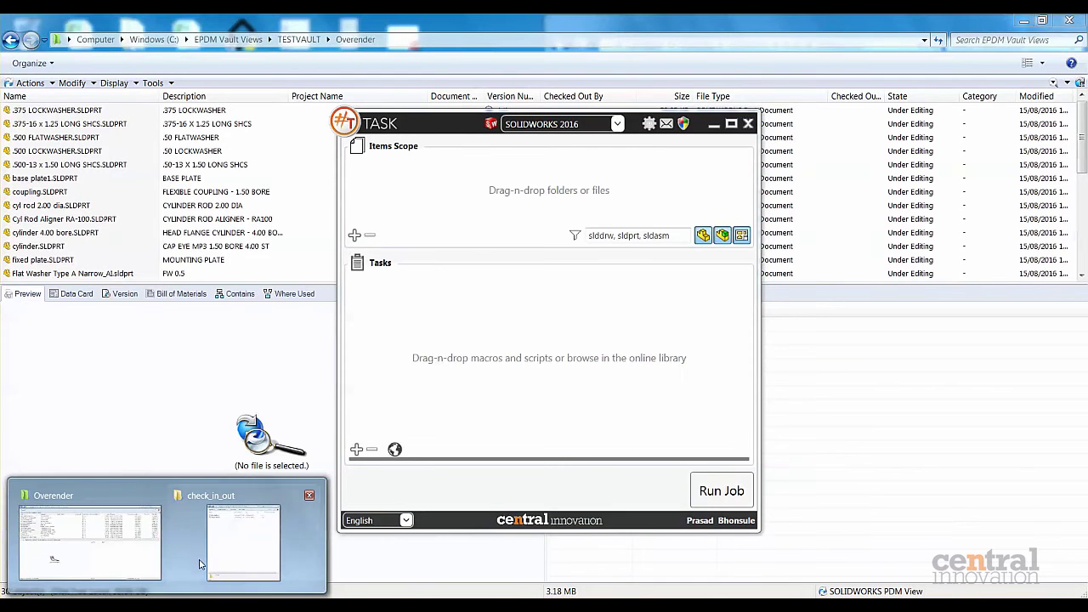
Bring the check_in_out folder with the PdmCheckIn and PdmCheckOut scripts forward.
click(255, 538)
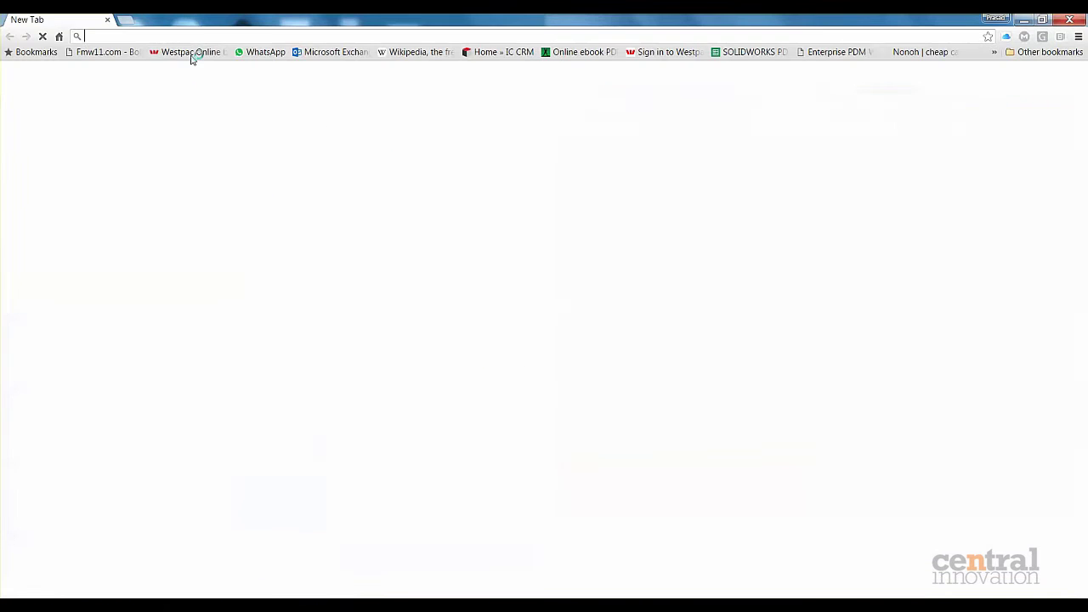
Open centralinnovation.com.au and show the #TASK entry under the Tools products.
text(centralinnovation.com.au)
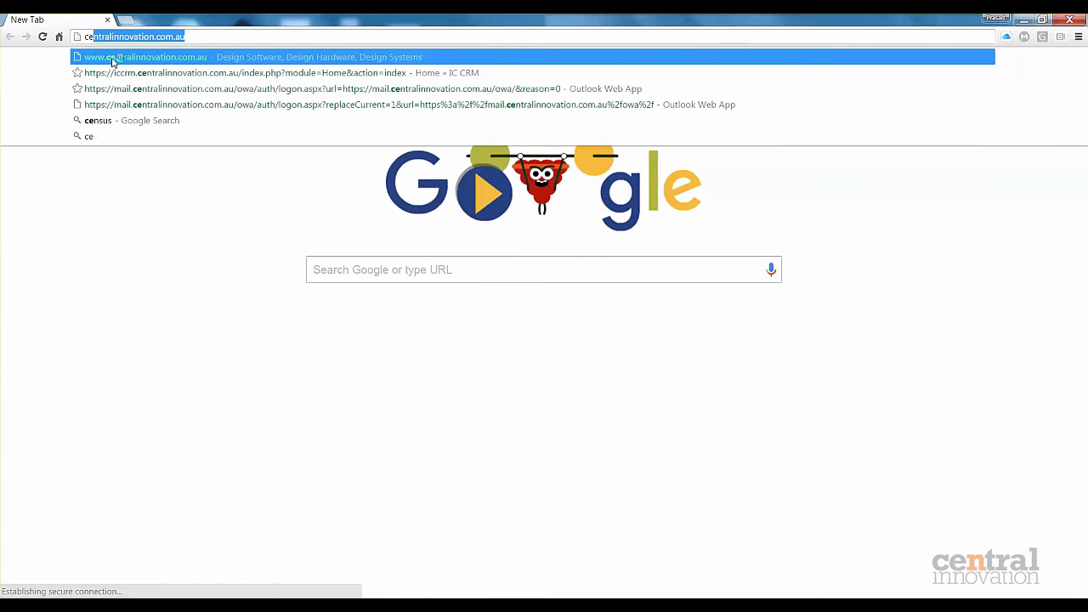
key(Return)
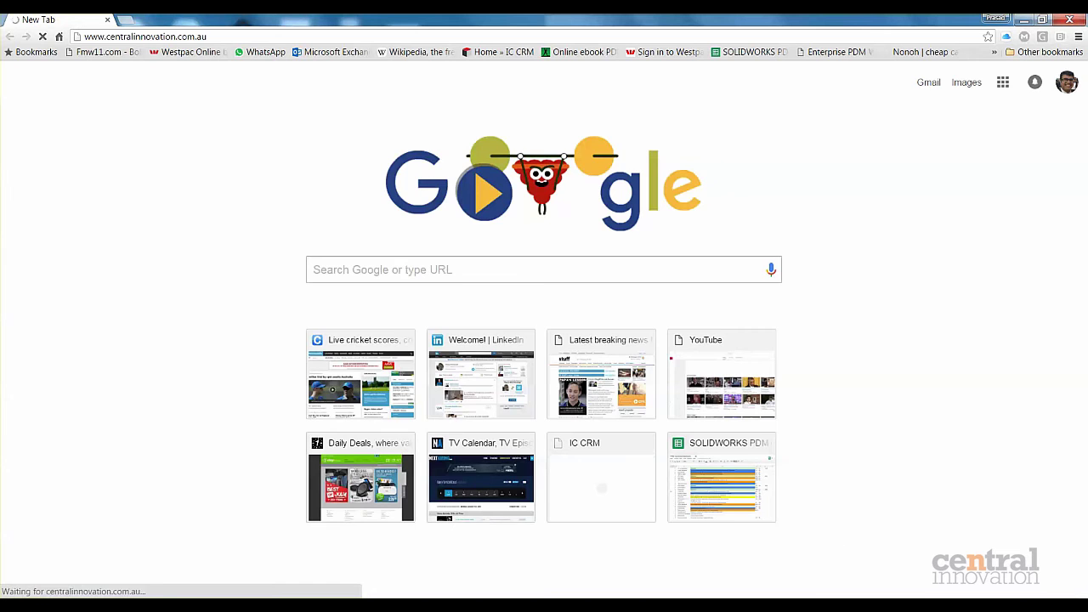
scroll(102, 432, down, 15)
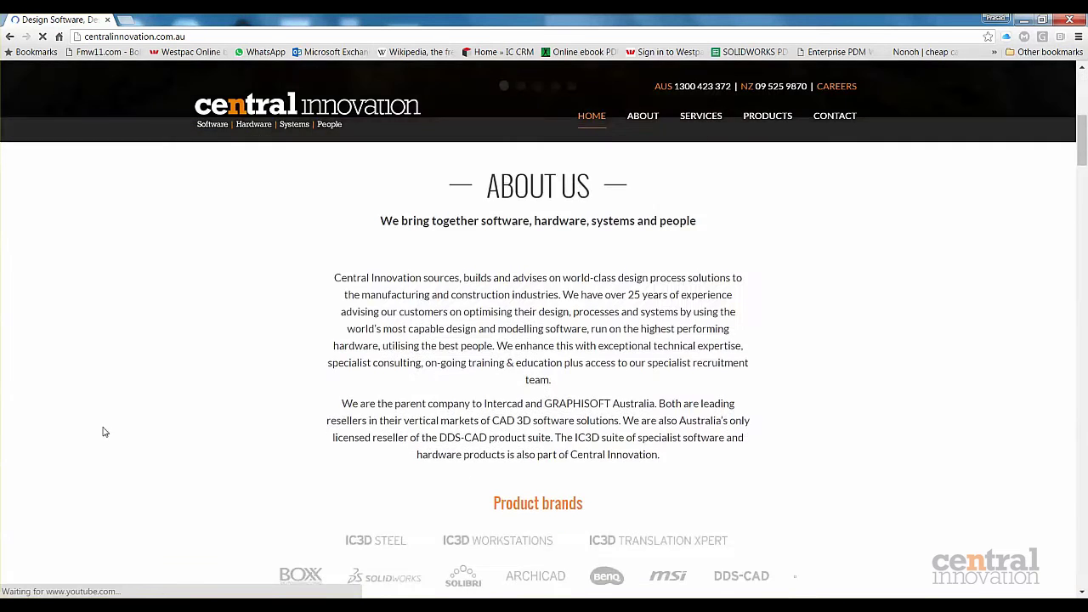
scroll(102, 429, down, 10)
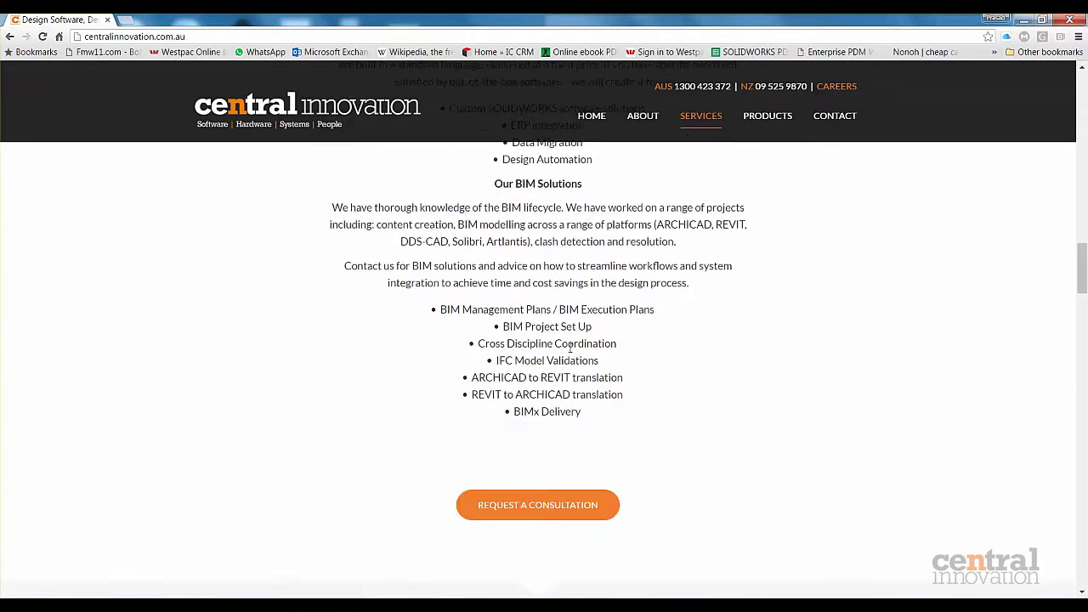
click(661, 290)
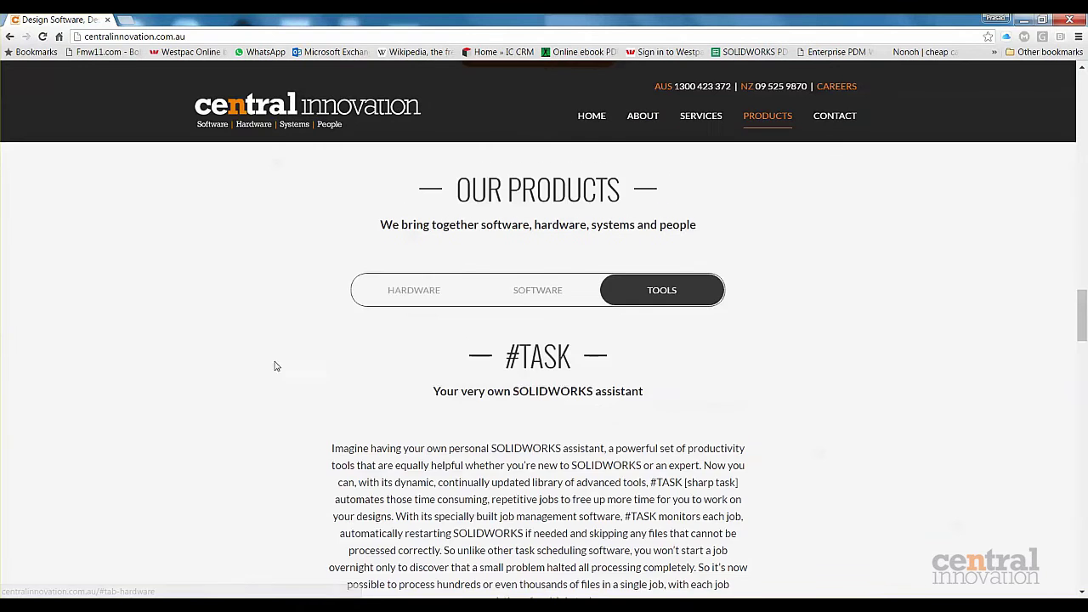
scroll(272, 365, down, 3)
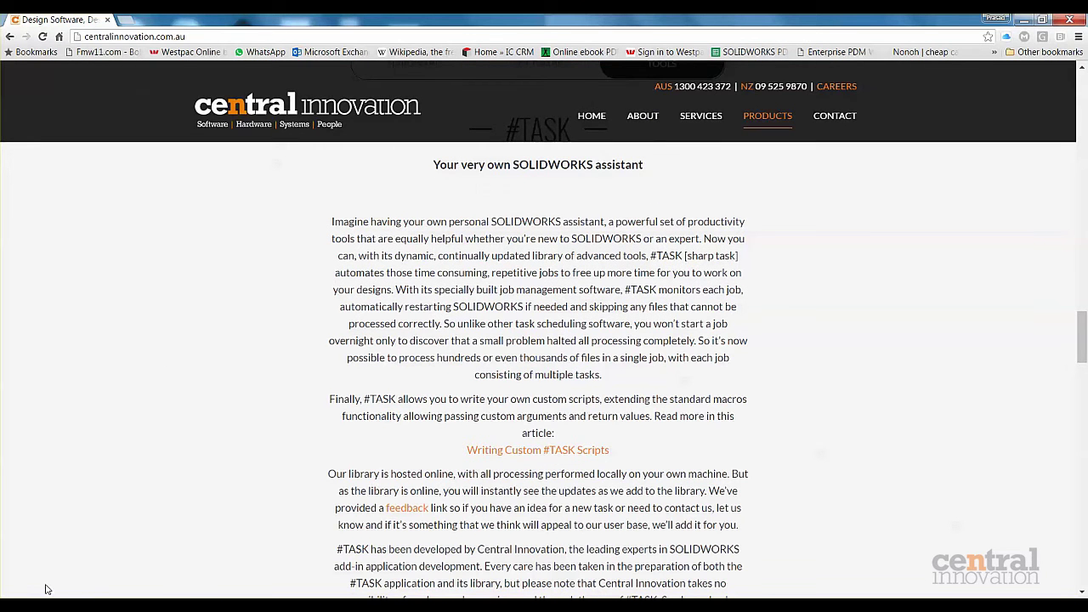
Add the PdmCheckOut script from the check_in_out folder to the job's Tasks list.
mouse_move(162, 576)
click(242, 542)
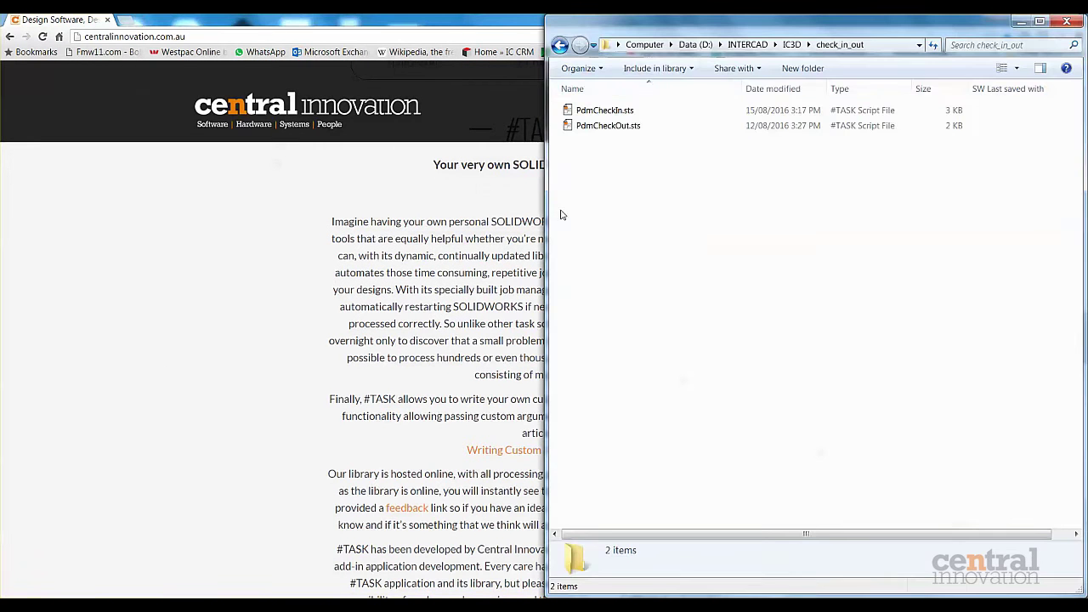
click(623, 126)
drag(629, 129, 468, 297)
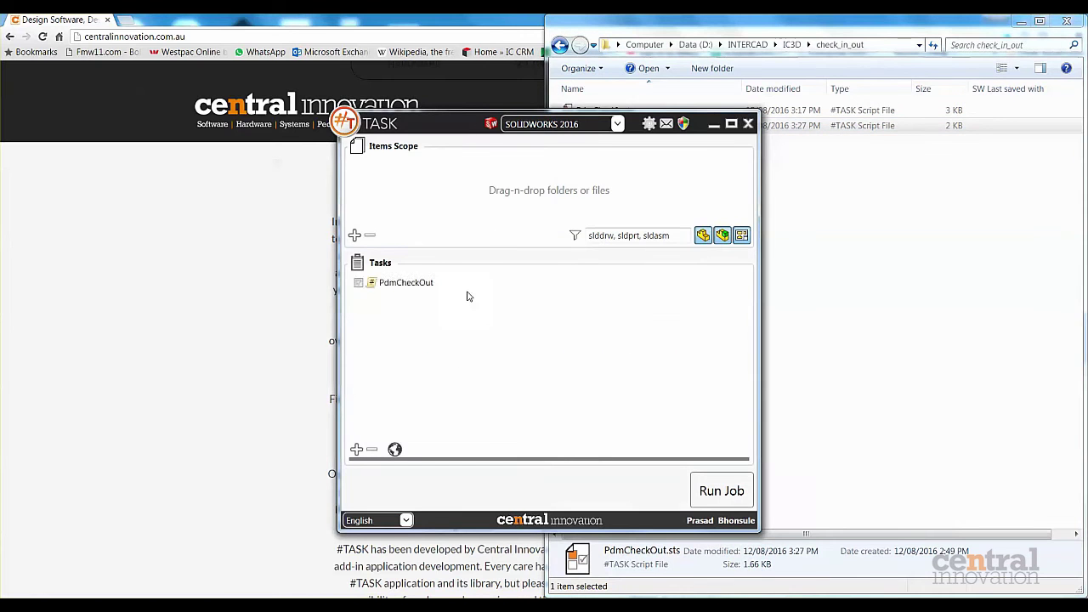
click(386, 286)
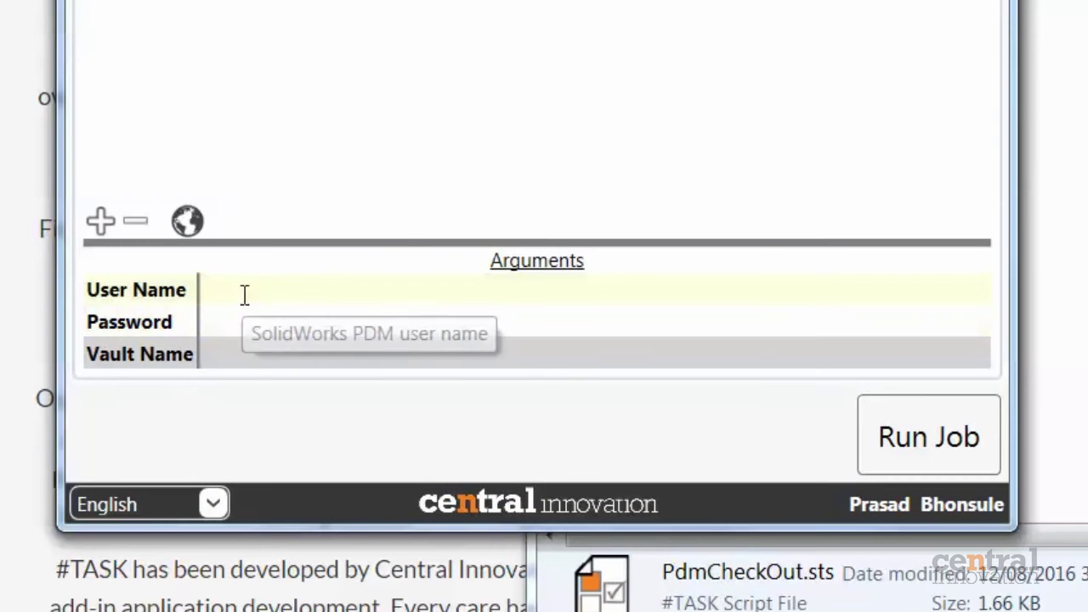
Enter the PDM user name, password and vault name TESTVAULT for the PdmCheckOut task.
click(244, 298)
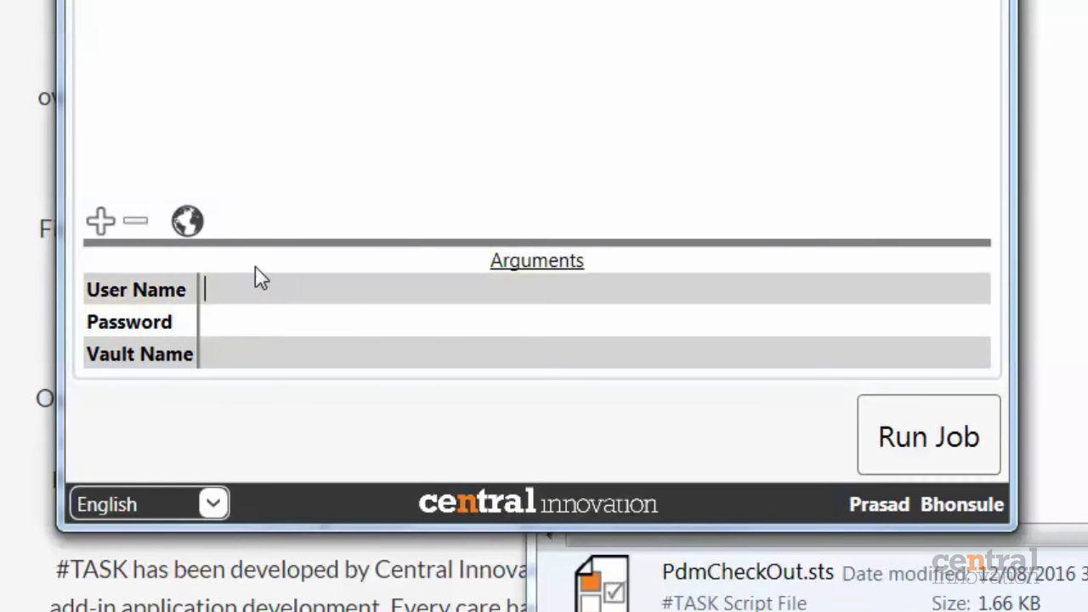
text(admin)
click(230, 317)
text(••)
key(BackSpace)
key(BackSpace)
text(••••)
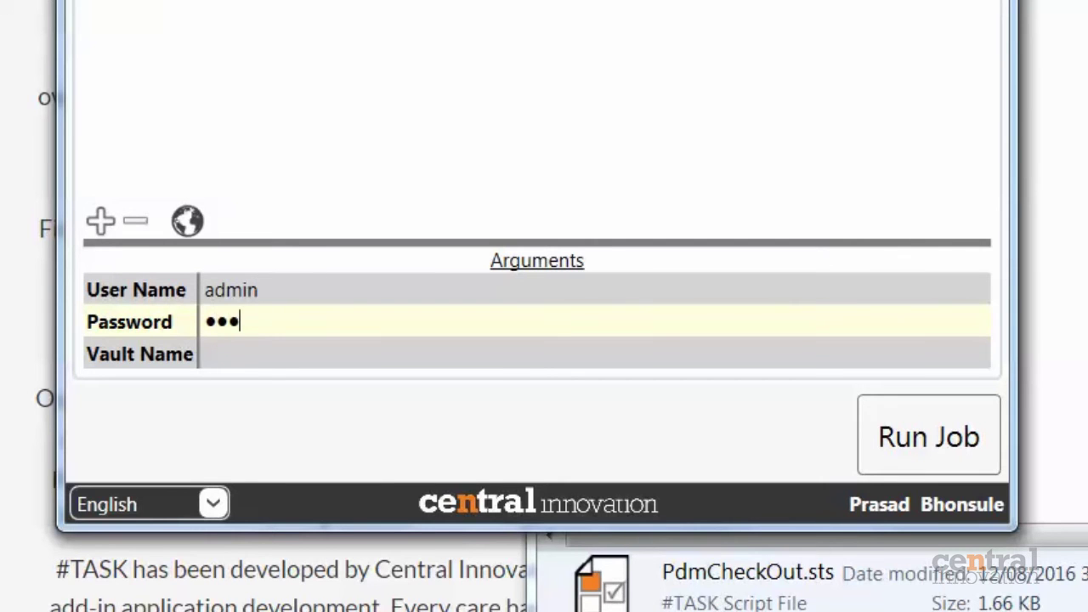
click(238, 357)
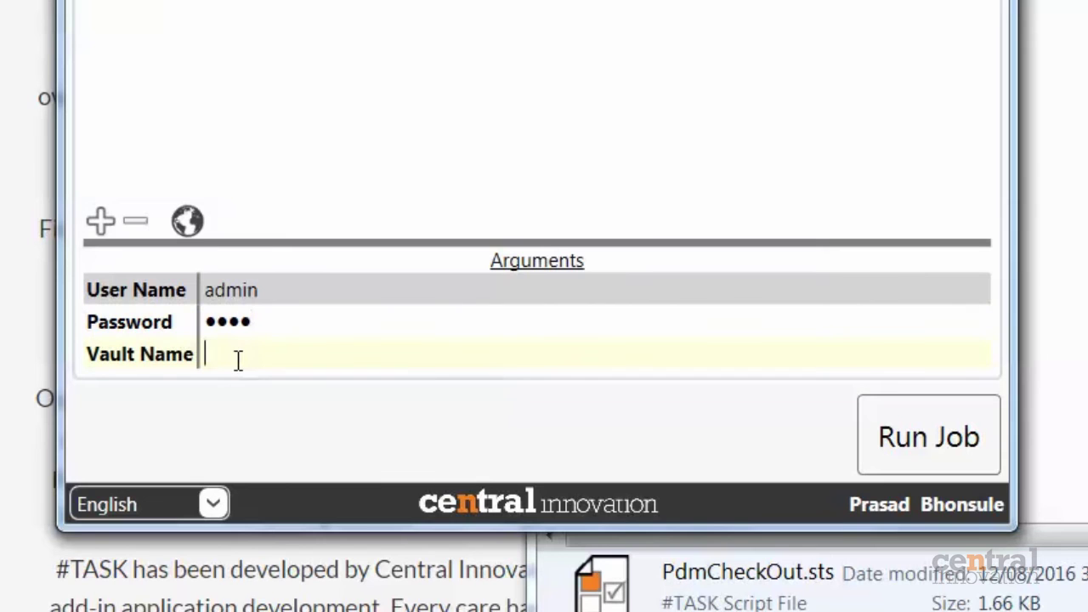
text(TESTVAULT)
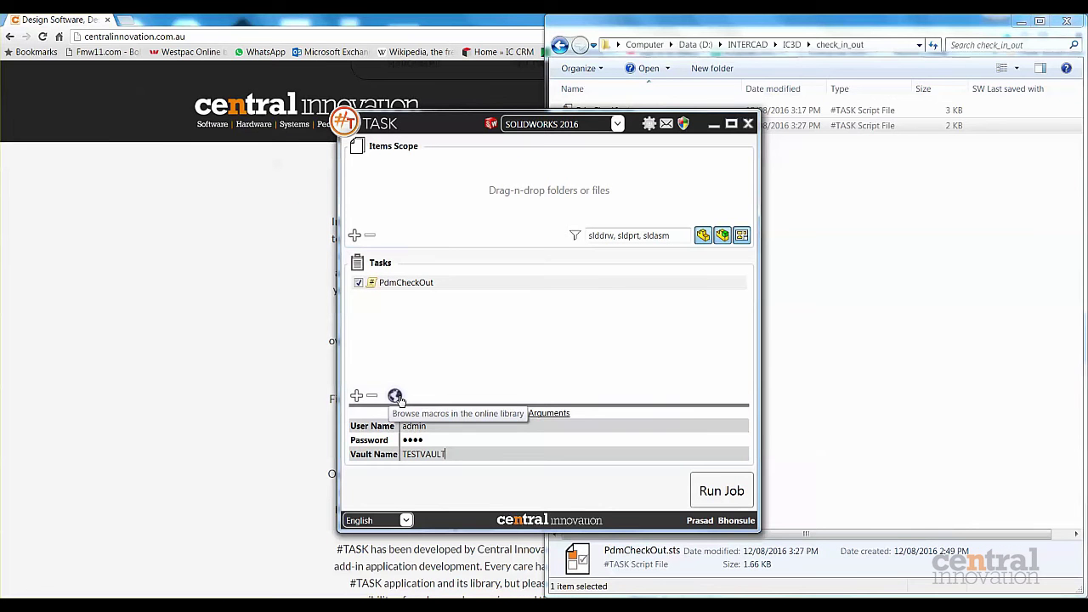
click(396, 397)
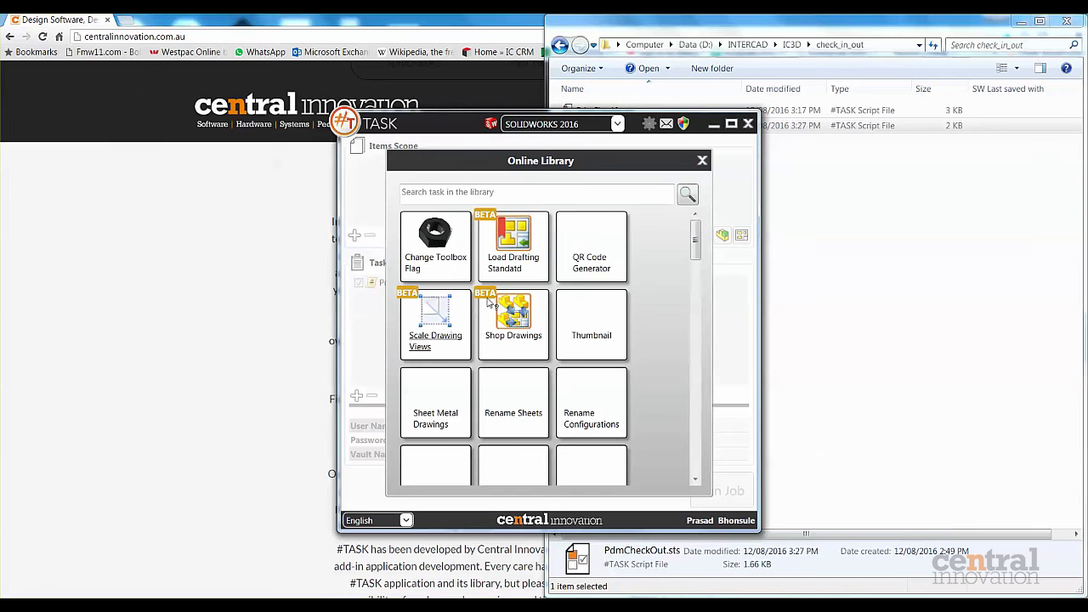
Search the online library for 'custom' and add the Add/Delete Custom Property task to the job.
click(573, 191)
text(custom)
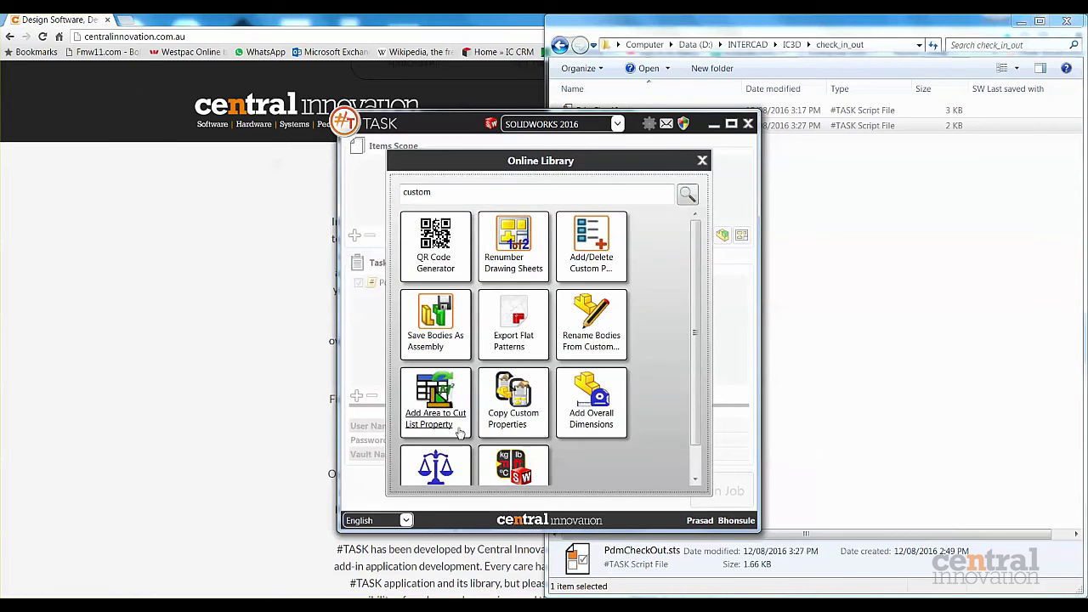
scroll(693, 289, down, 2)
scroll(694, 282, up, 2)
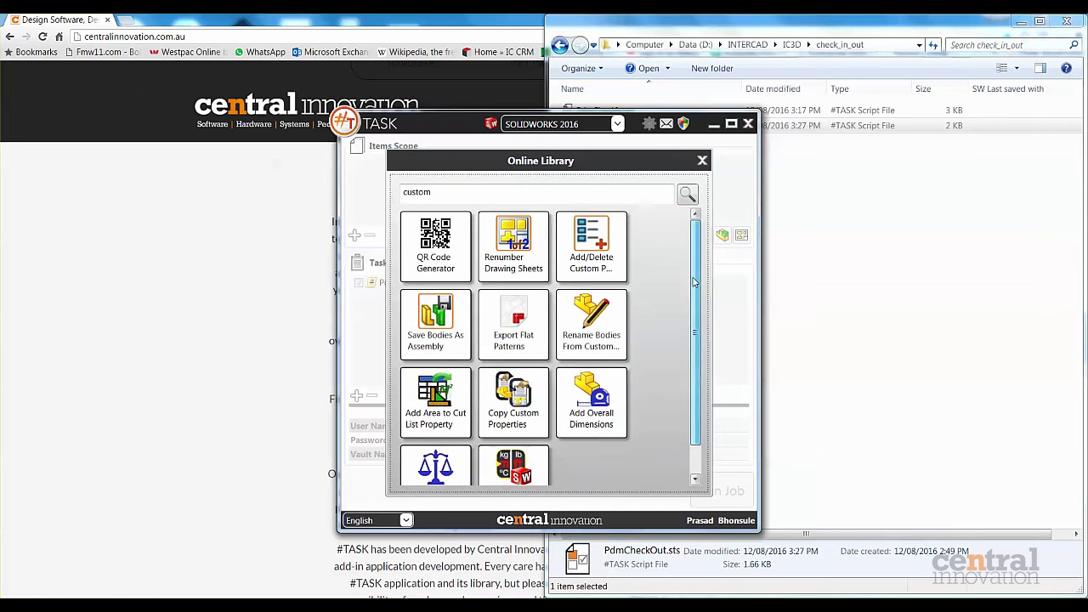
click(590, 242)
click(829, 367)
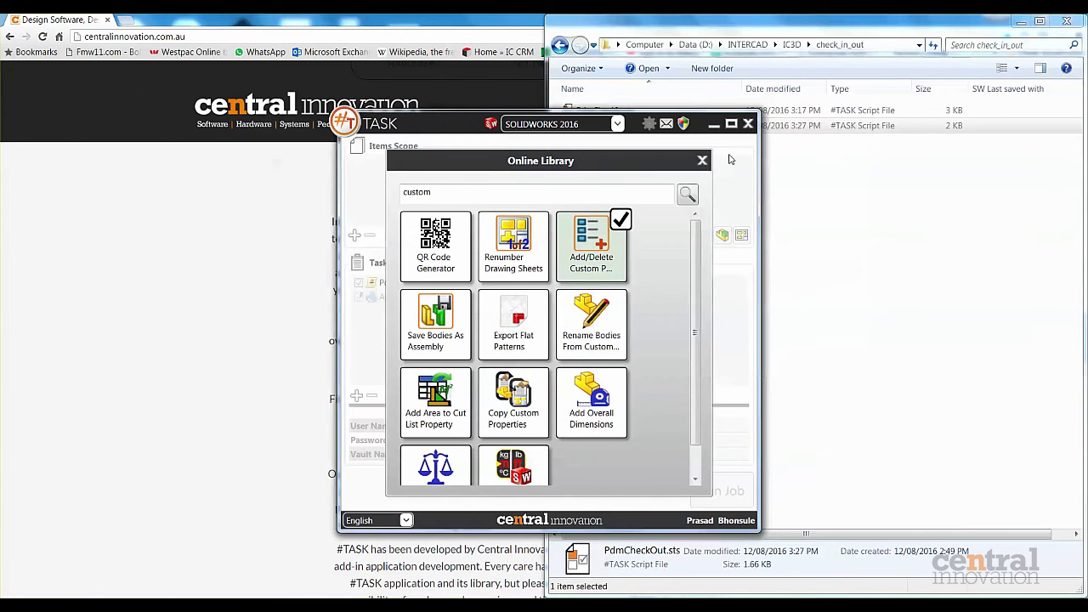
click(703, 160)
click(421, 293)
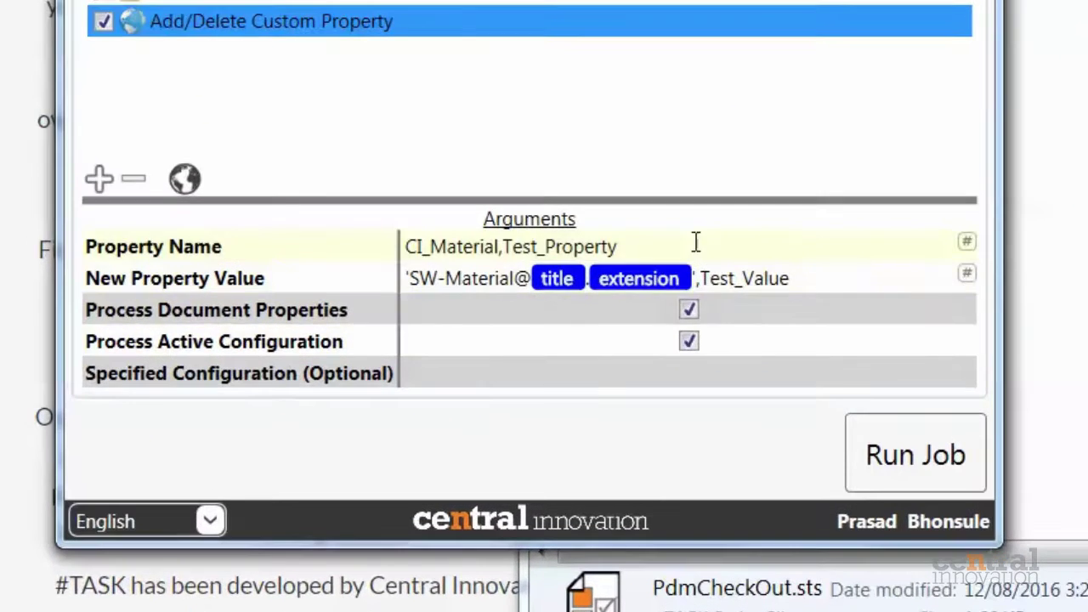
Set property name Project Name with value Overender Project, and untick Process Active Configuration.
click(351, 267)
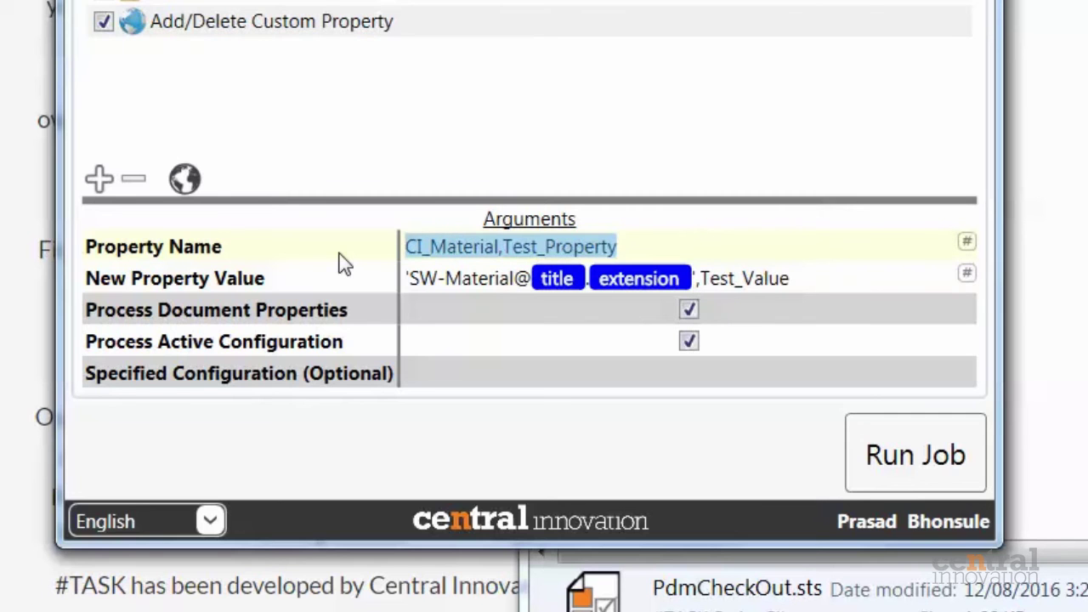
text(Project)
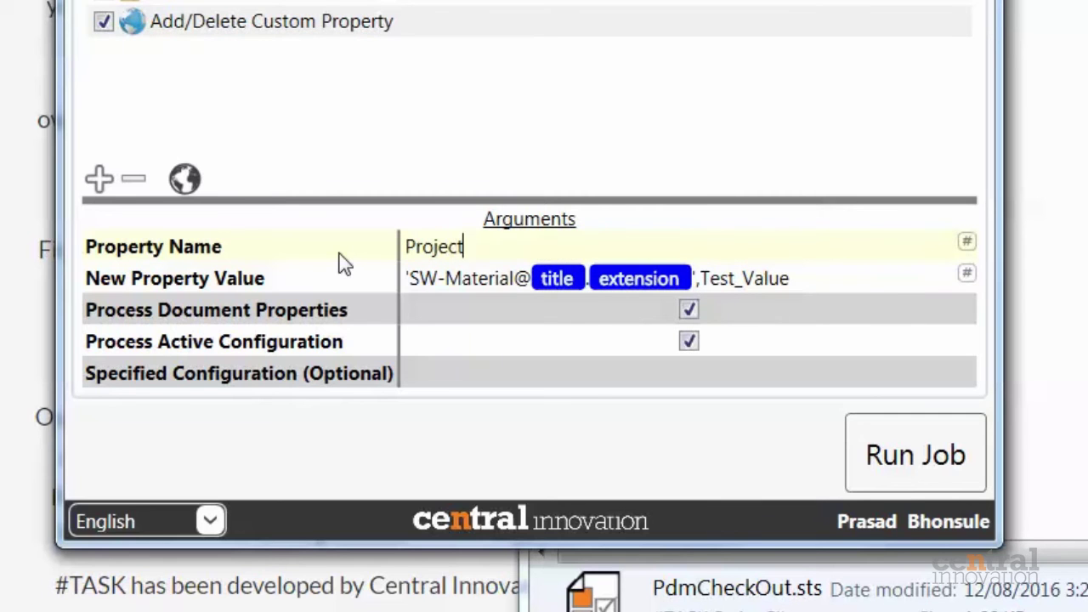
text( Name)
click(850, 289)
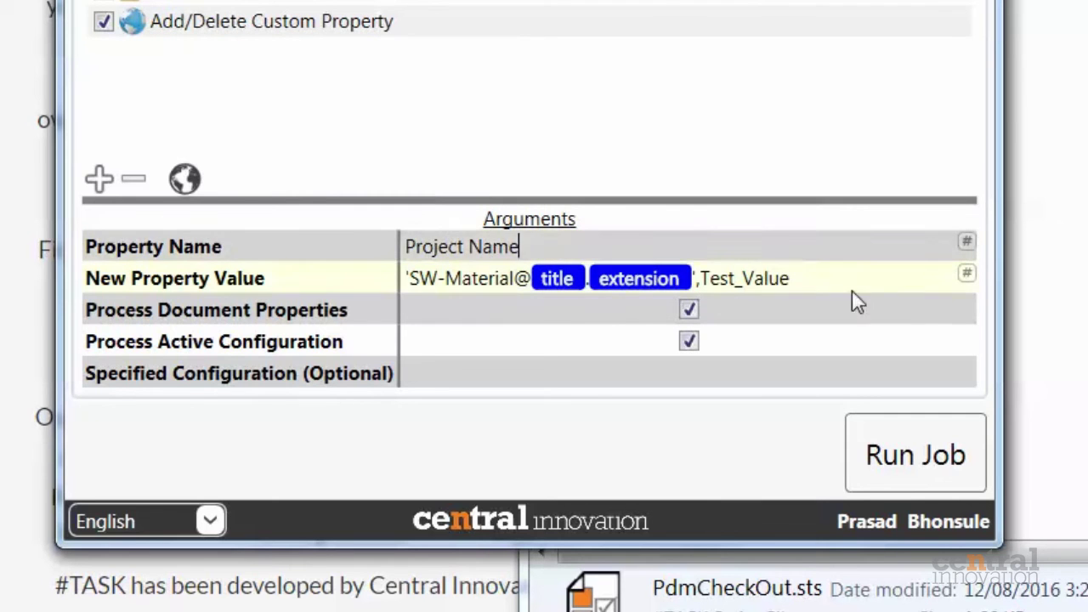
key(ctrl+a)
key(BackSpace)
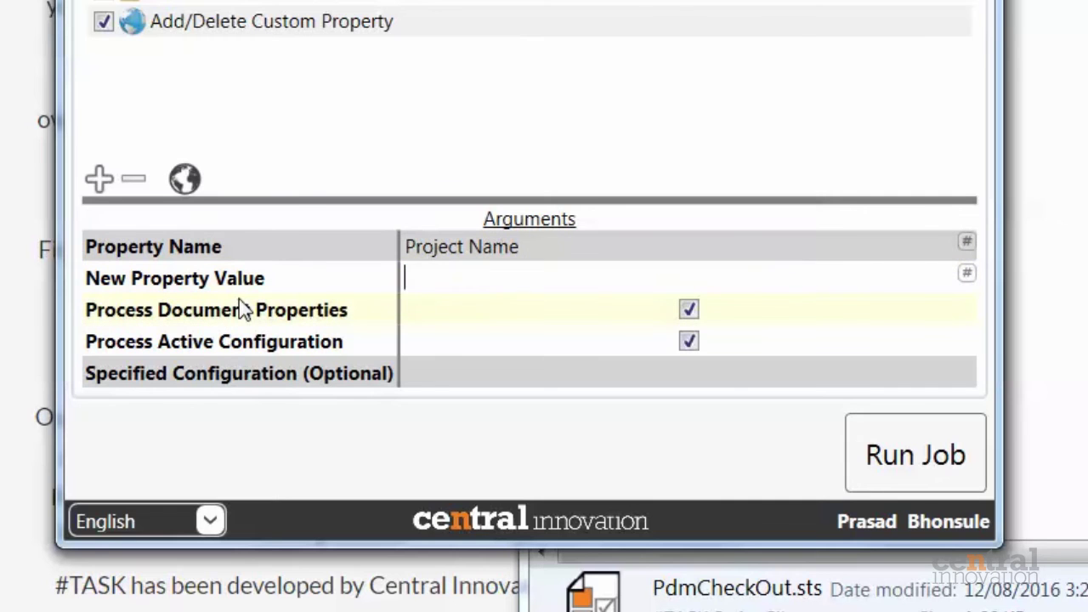
text(Overend)
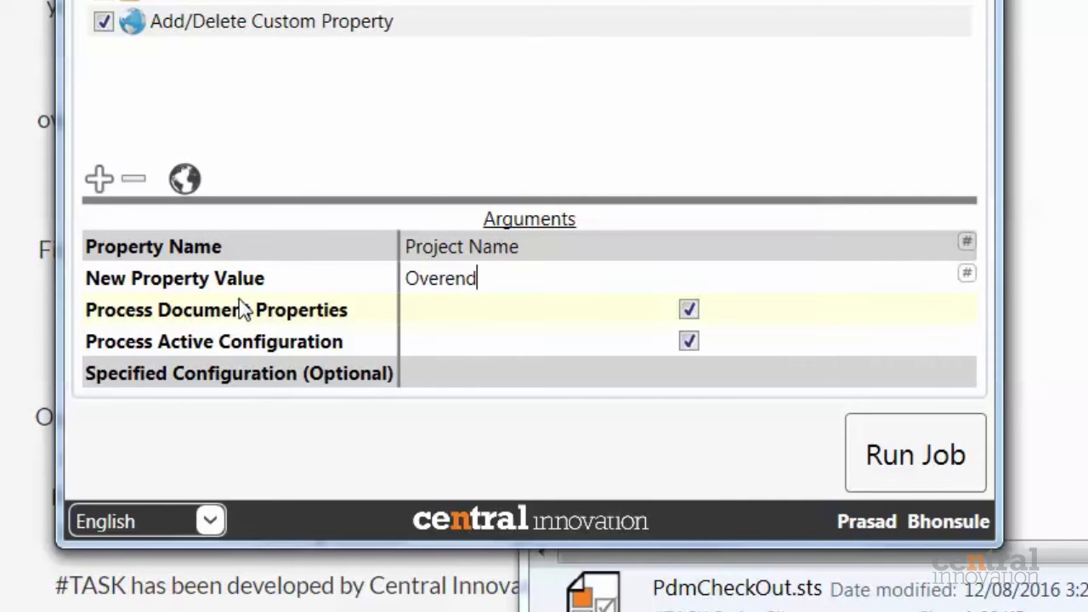
text(er Project)
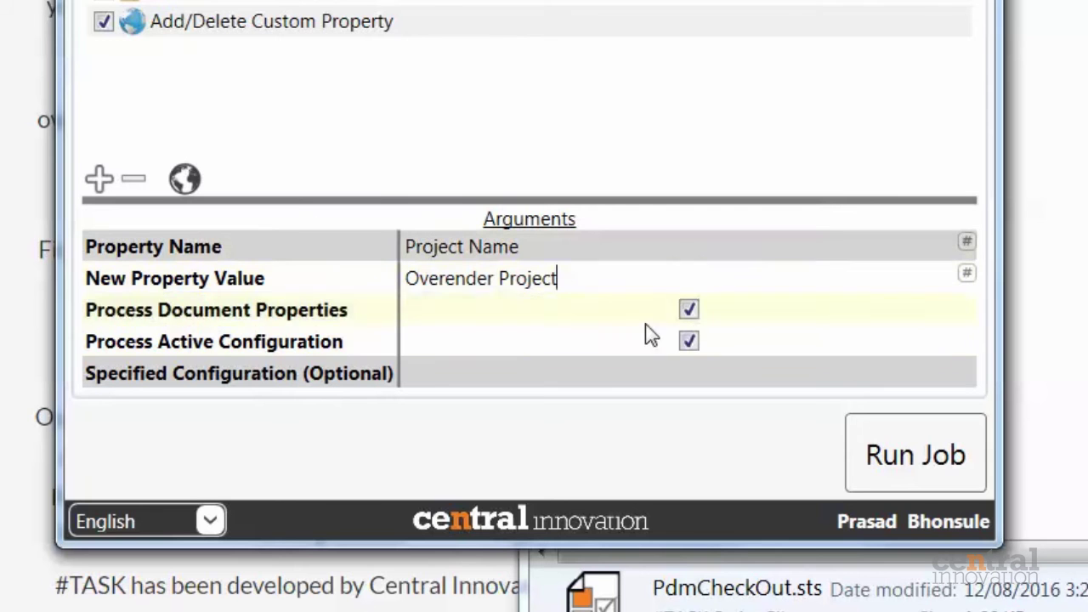
click(690, 343)
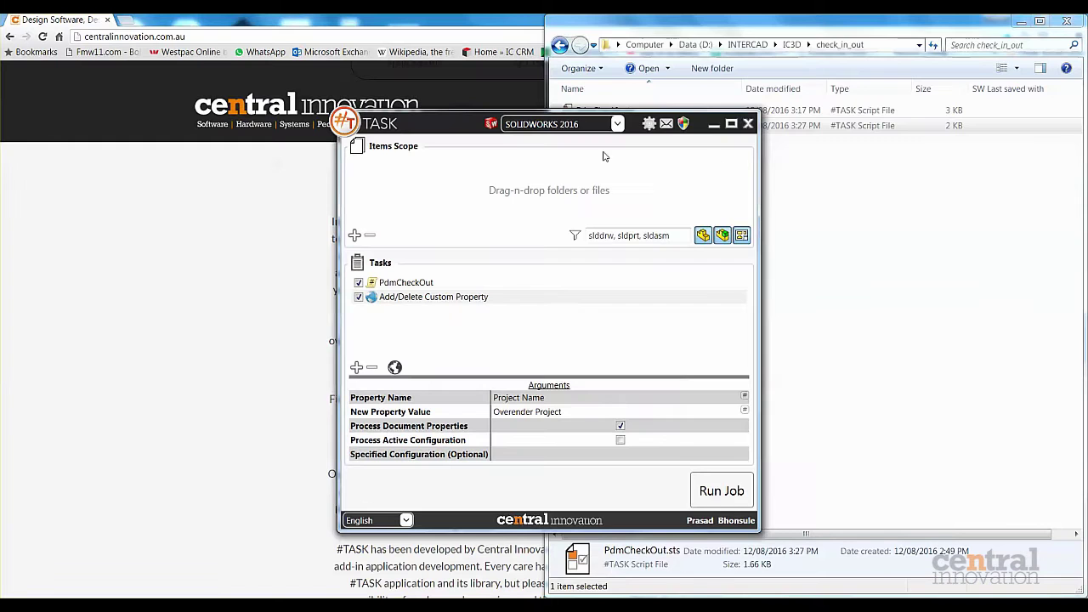
click(836, 125)
Add the PdmCheckIn task with the PDM user name, password and vault TESTVAULT.
click(618, 115)
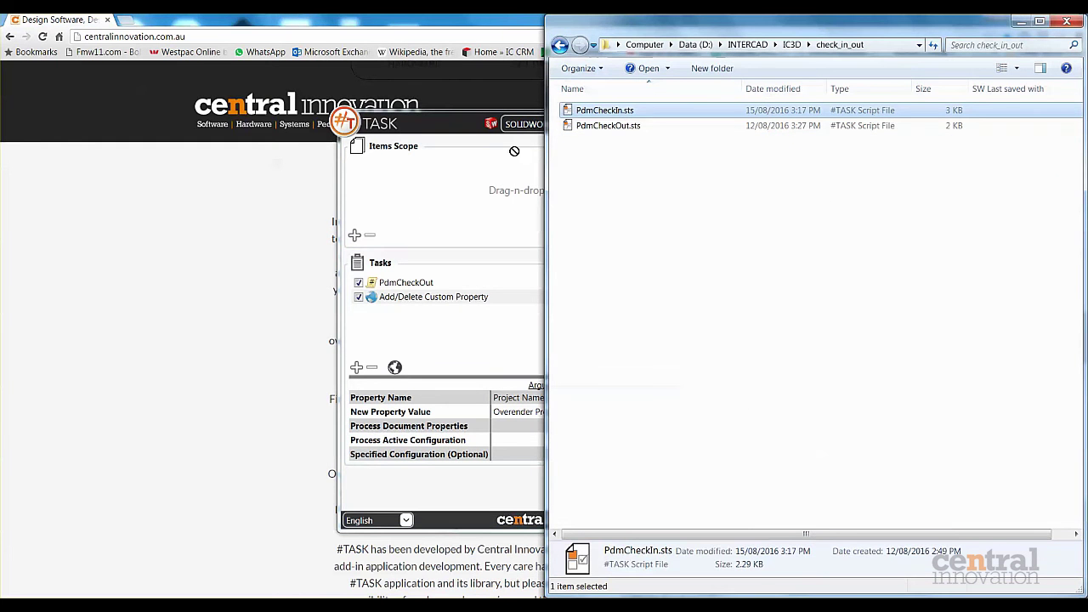
drag(424, 342, 417, 328)
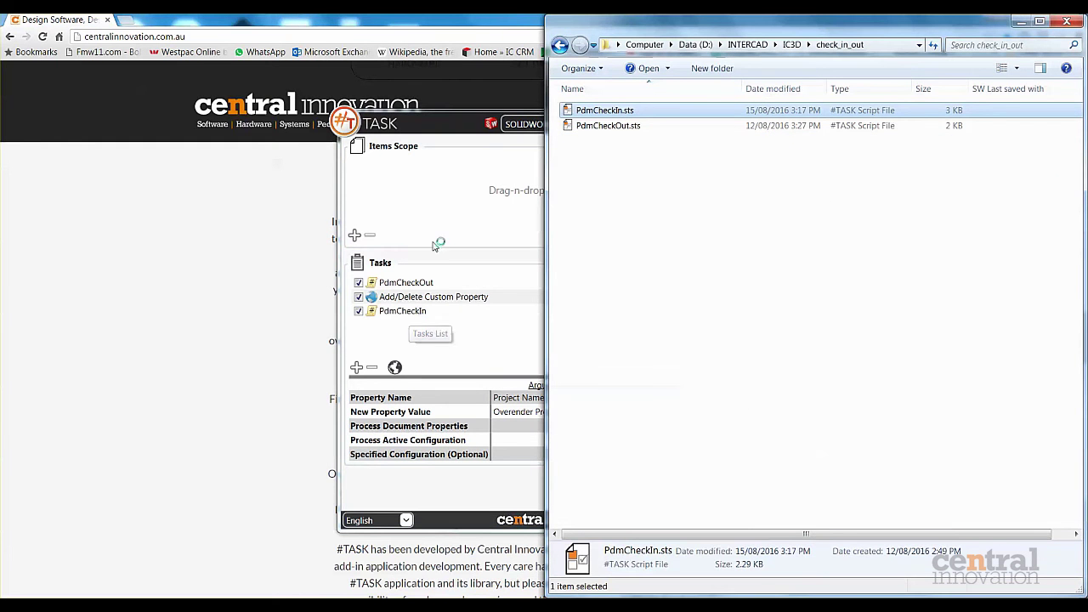
click(424, 311)
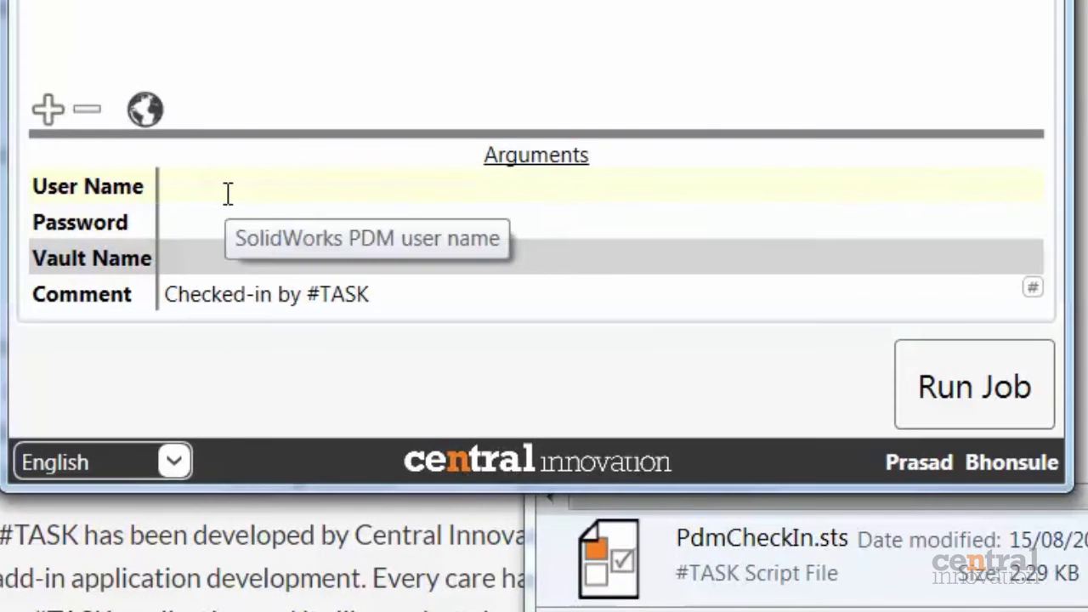
click(254, 223)
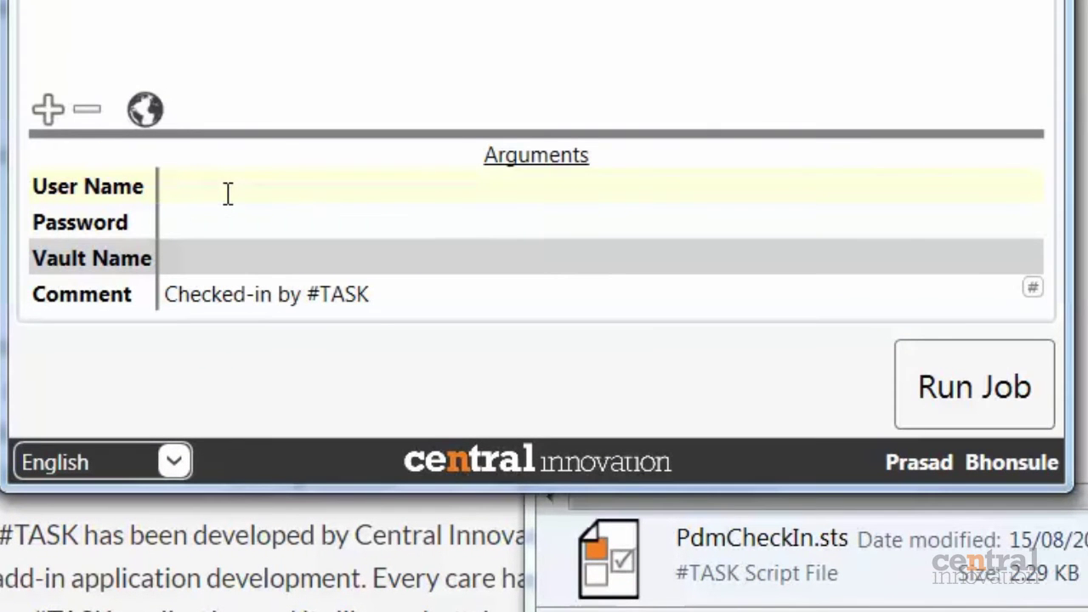
text(admin)
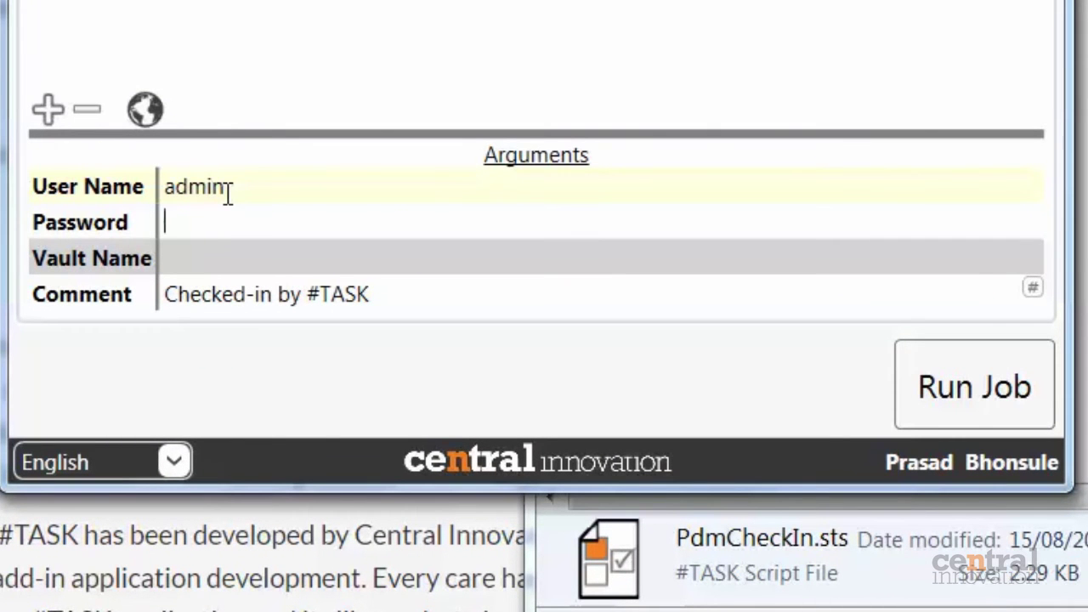
key(Tab)
text(1234)
click(228, 264)
text(TESTVAULT)
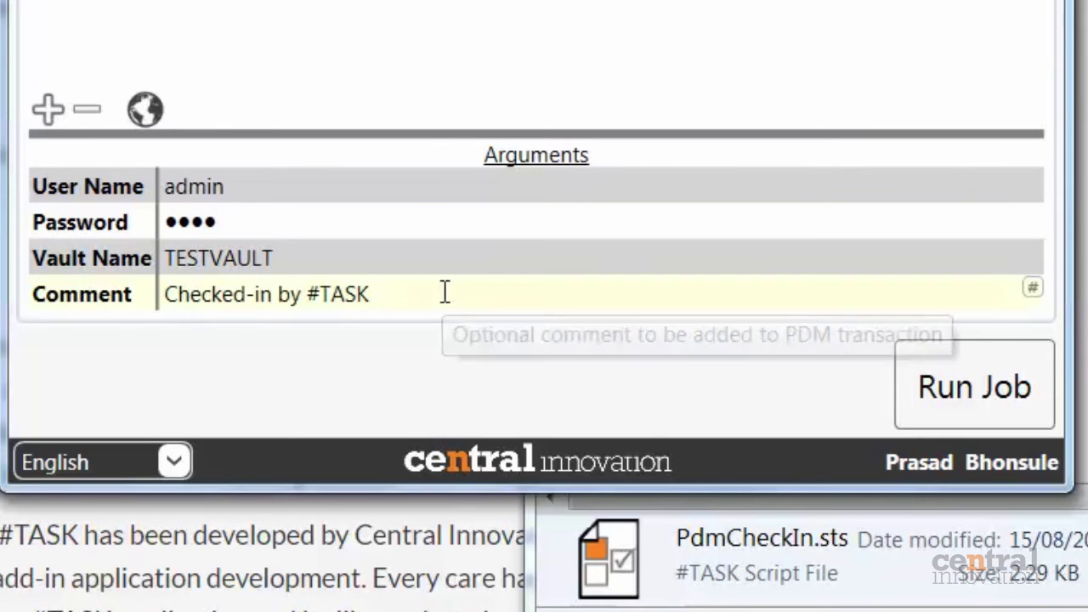
Change the check-in comment to 'Custom property Project Name updated by #TASK'.
drag(452, 294, 105, 311)
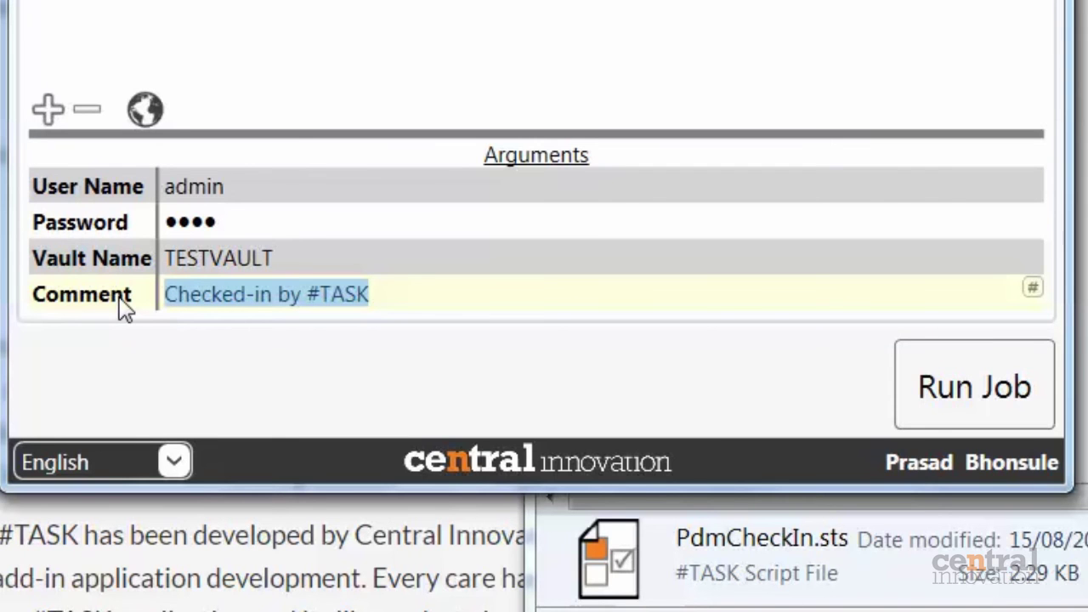
text(Custom )
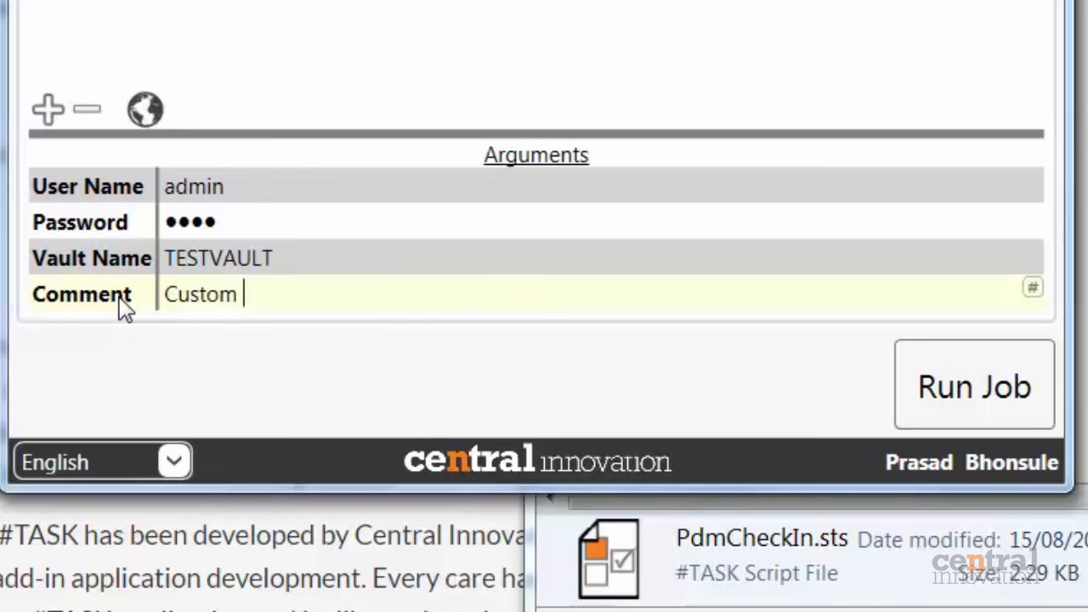
text(properties)
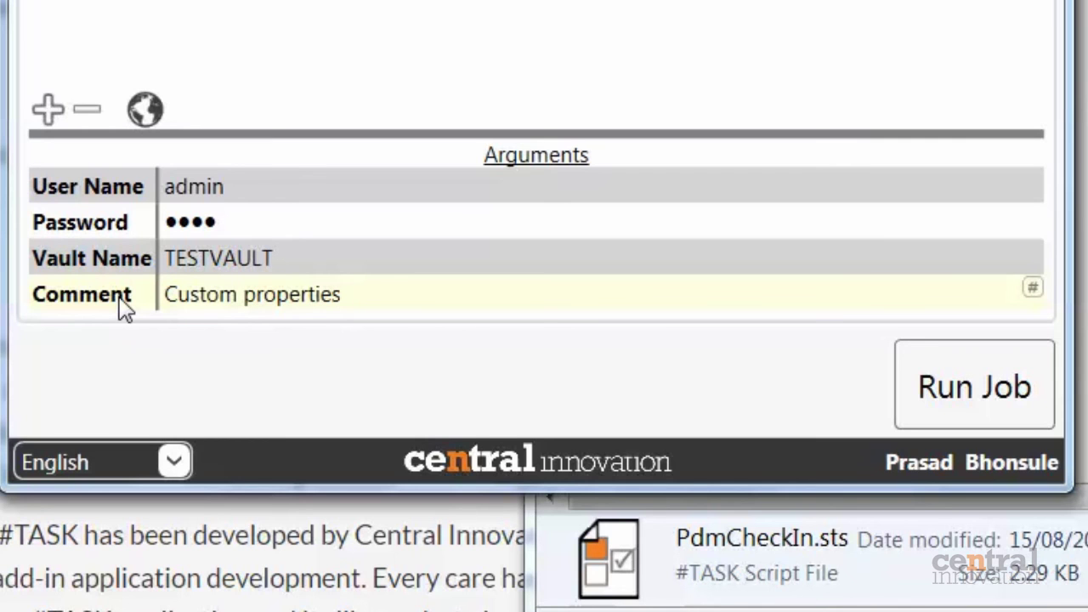
key(BackSpace)
key(BackSpace)
key(BackSpace)
text(y Proje)
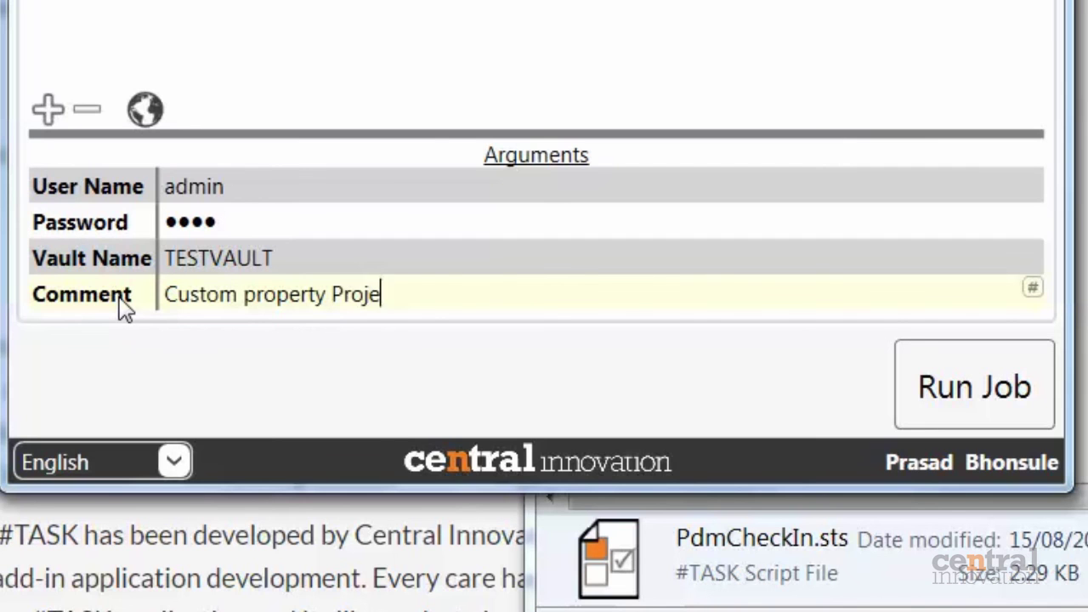
text(ct Name updated b)
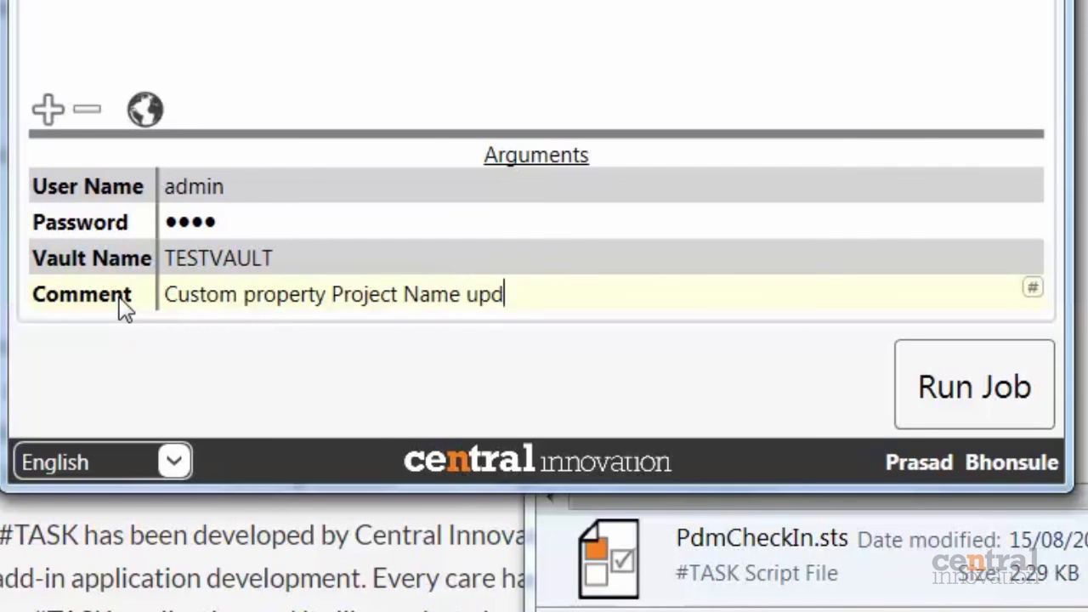
text(y #TASK)
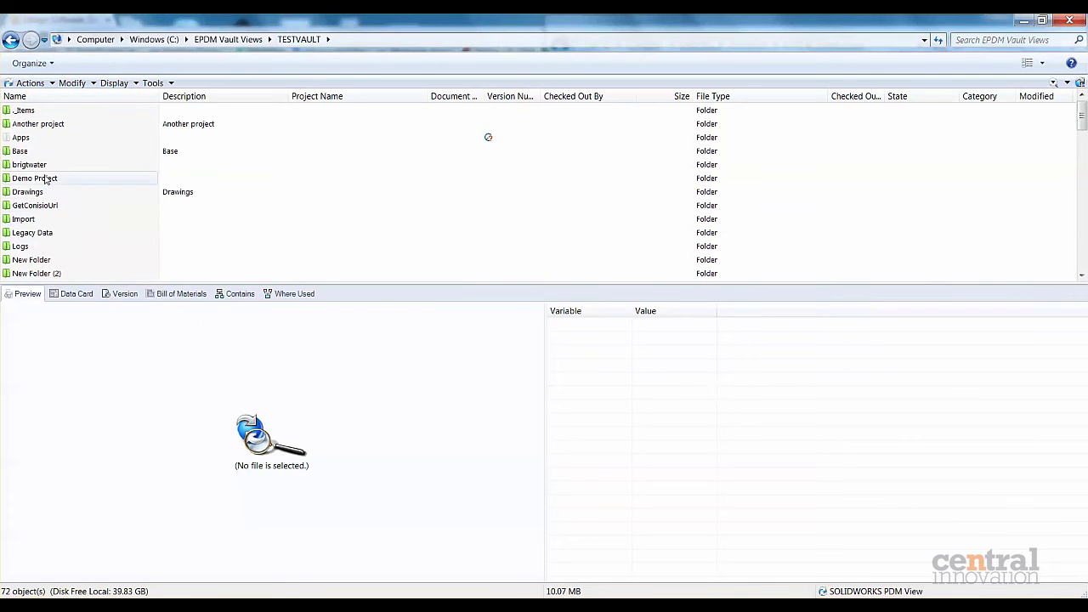
Select the Overender project folder in the vault as the job's items and run the job.
click(52, 222)
scroll(52, 226, down, 3)
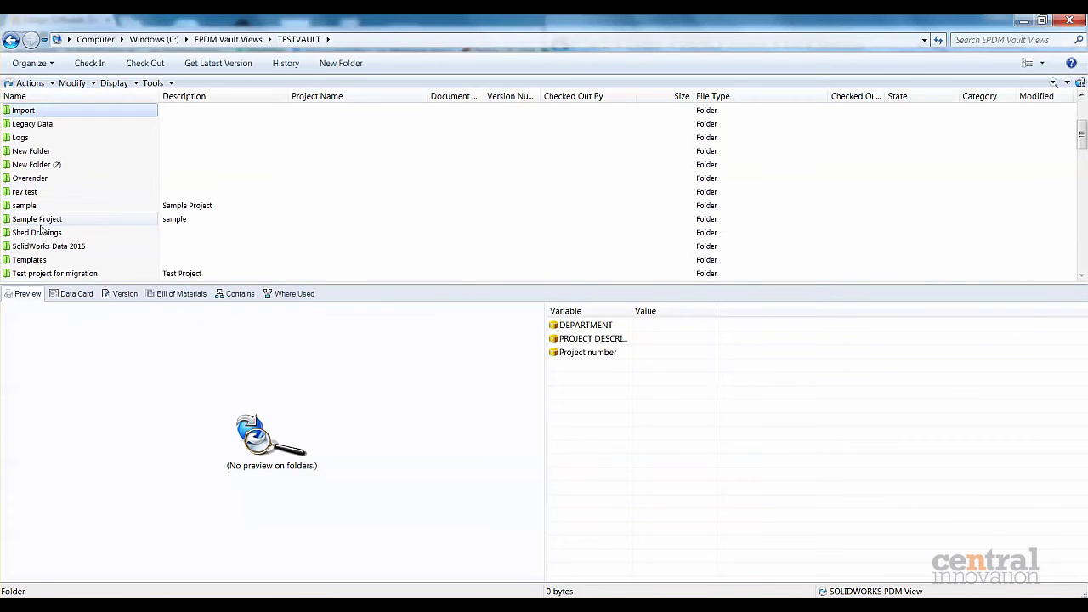
click(38, 179)
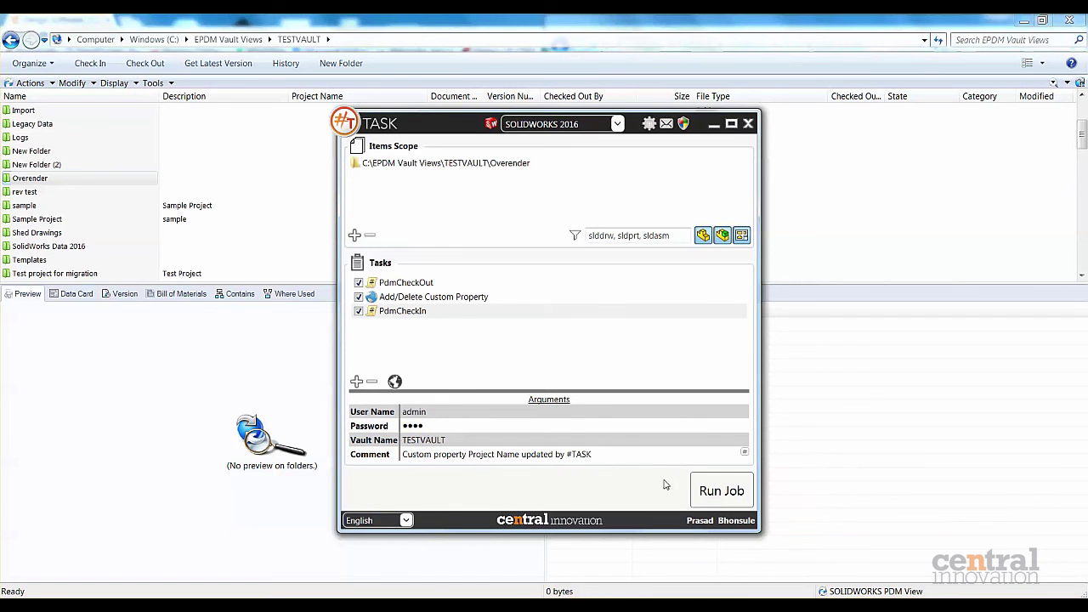
click(724, 499)
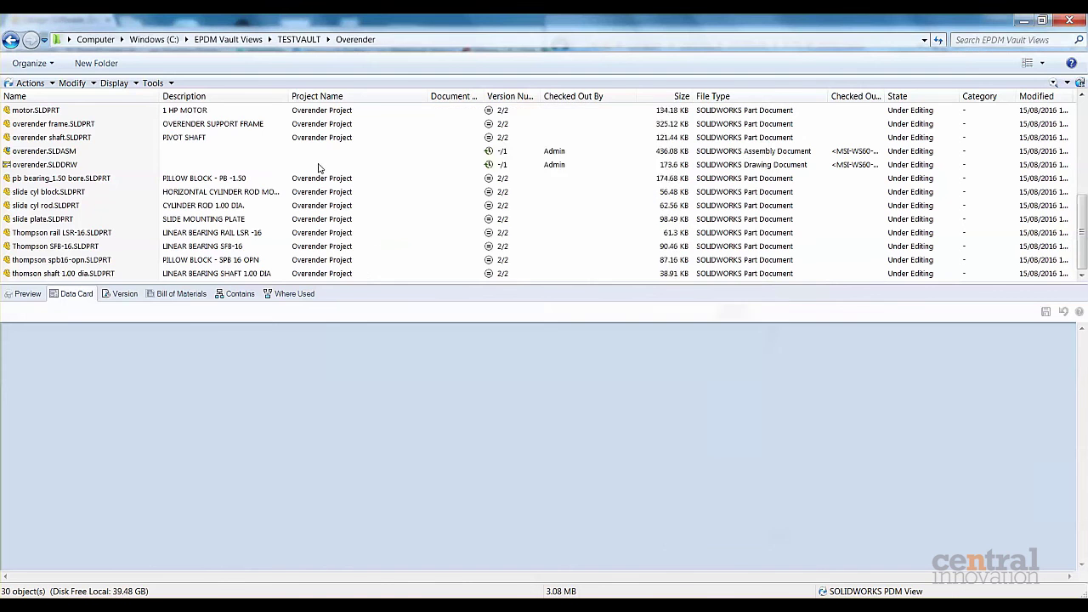
Scroll up the Overender vault listing to review the job's results.
scroll(311, 172, up, 6)
Review .500 FLATWASHER.SLDPRT's check-in history, close it, and nudge the #TASK window right.
click(282, 137)
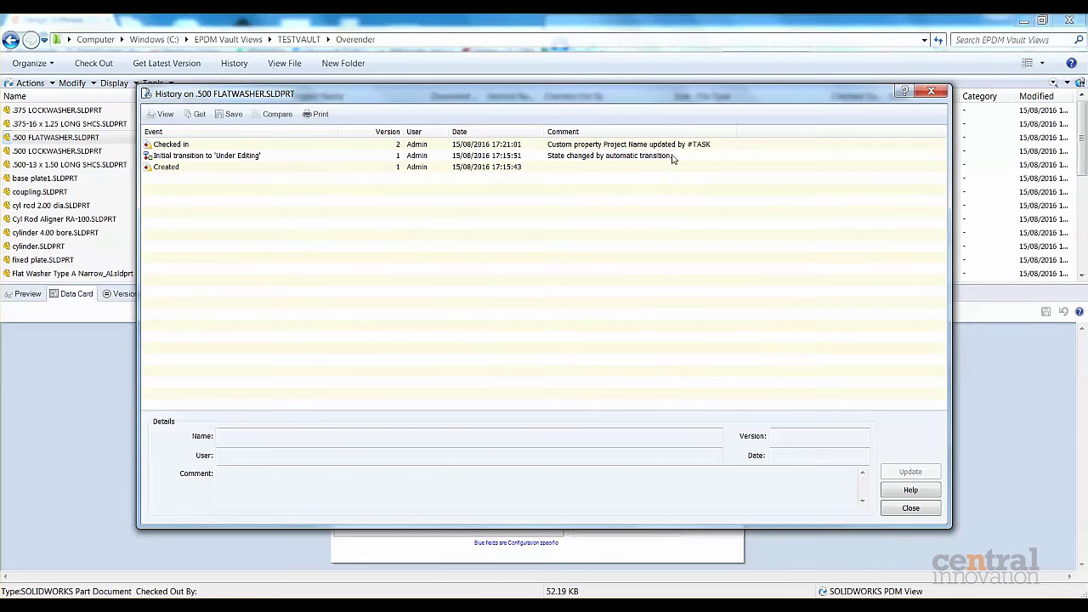
click(933, 508)
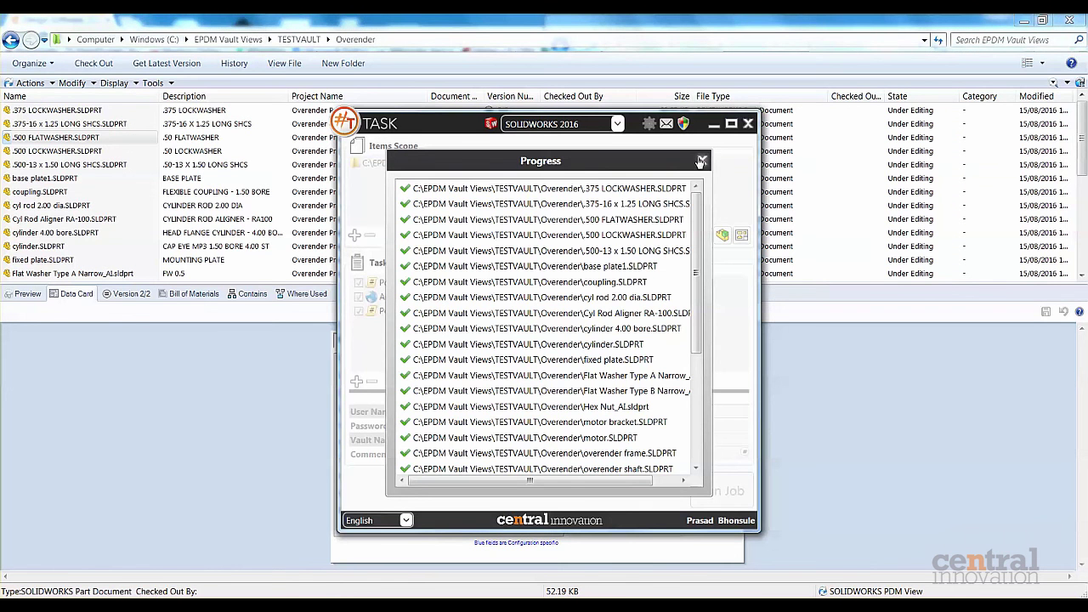
drag(629, 160, 657, 163)
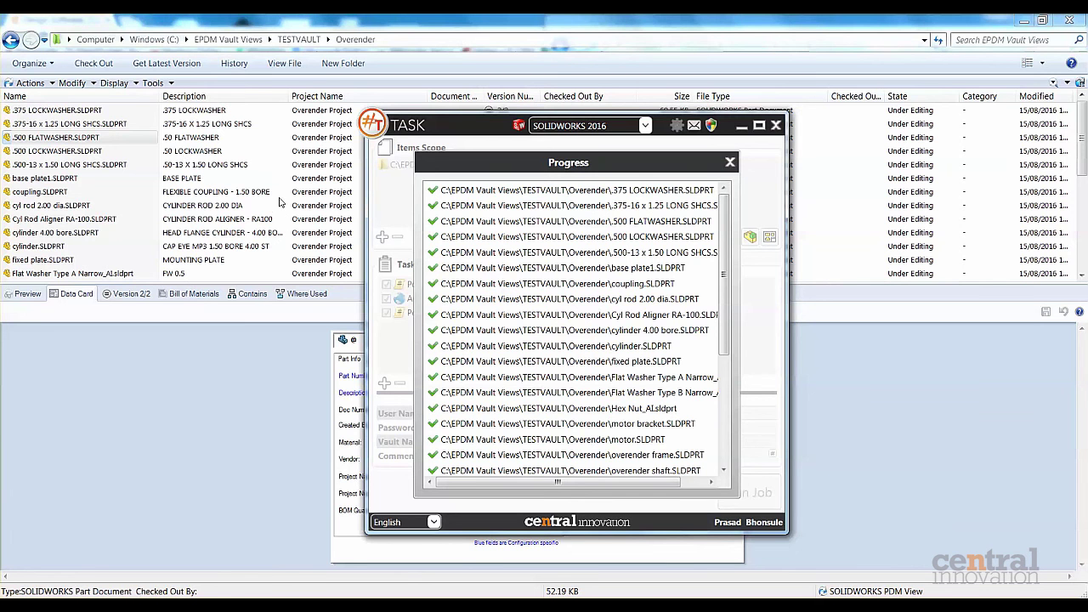